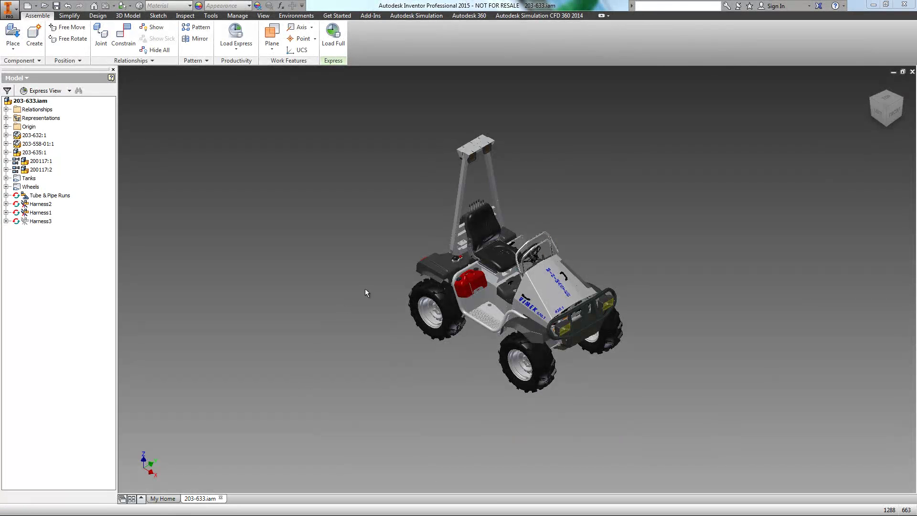
Select rear deck part 203-558-01:1 and zoom to it from the back-left ViewCube corner
{"action": "left_click", "coordinate": [446, 267]}
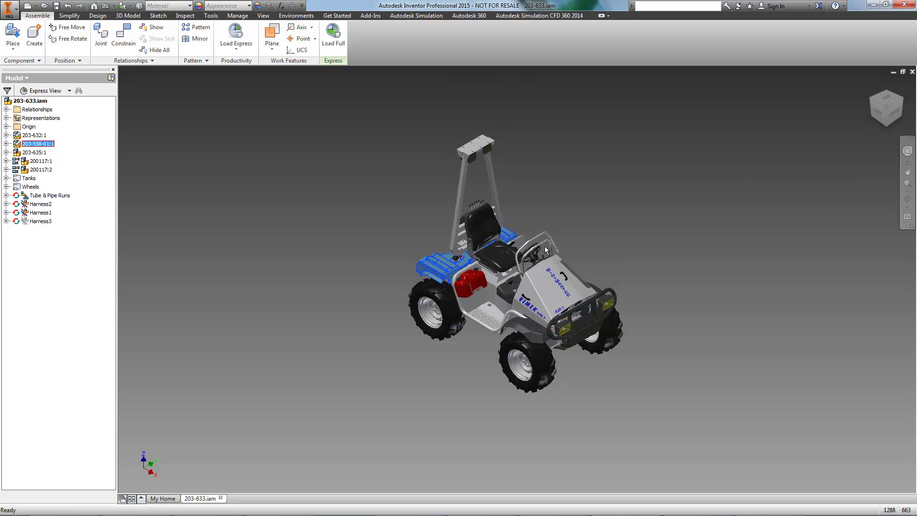
{"action": "left_click", "coordinate": [870, 101]}
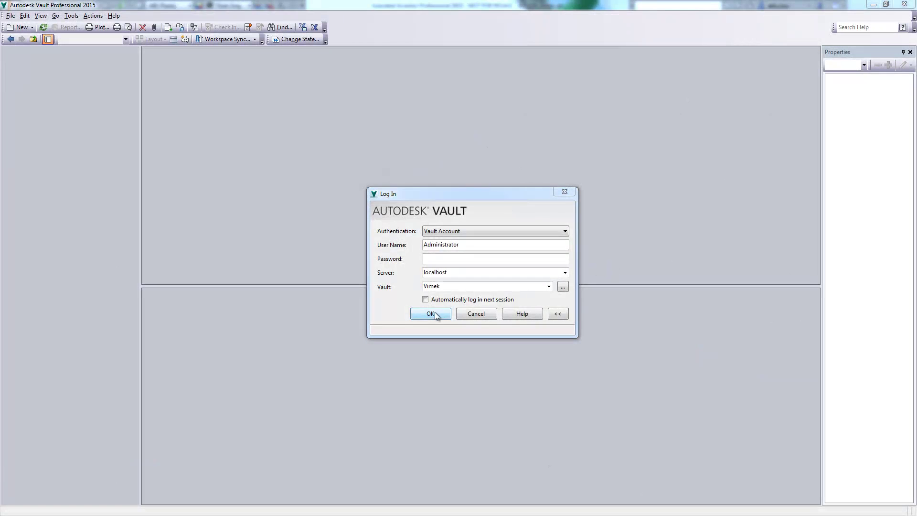
Log in to the vault and browse to the Data > Data > VK630-Finished folder
{"action": "left_click", "coordinate": [430, 313]}
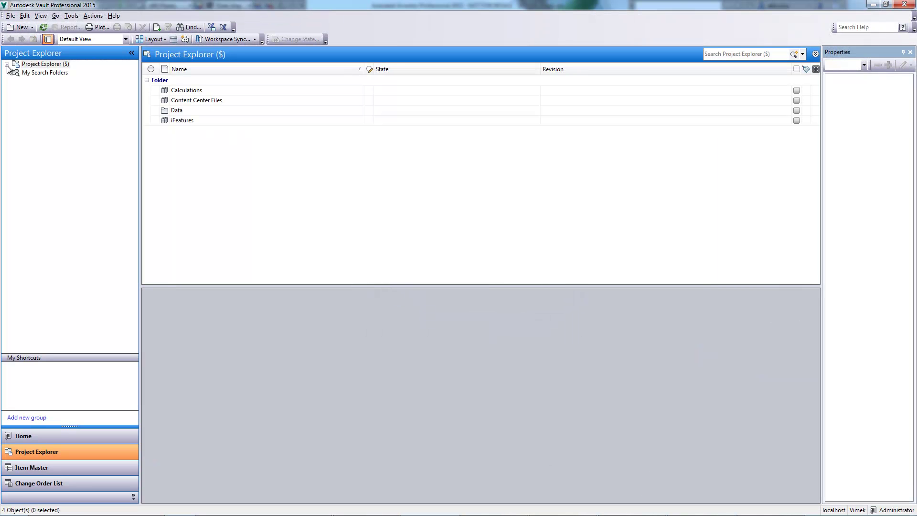
{"action": "left_click", "coordinate": [6, 64]}
{"action": "left_click", "coordinate": [16, 89]}
{"action": "left_click", "coordinate": [46, 99]}
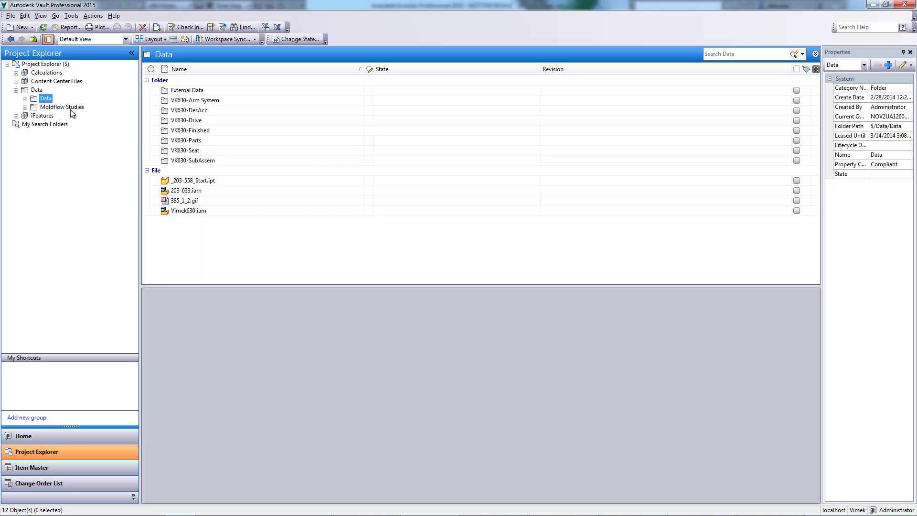
{"action": "double_click", "coordinate": [167, 132]}
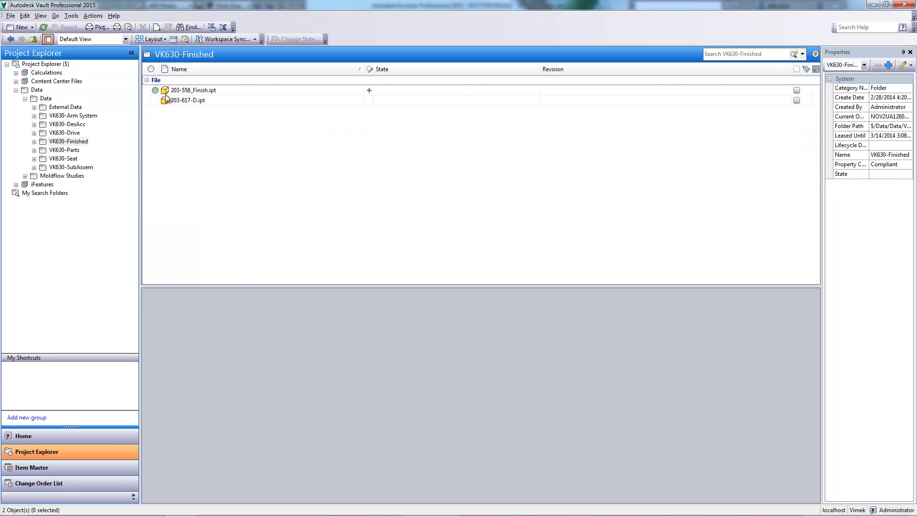
Check out 203-558_Finish.ipt via Get/Checkout and open it in Inventor
{"action": "right_click", "coordinate": [168, 90]}
{"action": "left_click", "coordinate": [205, 161]}
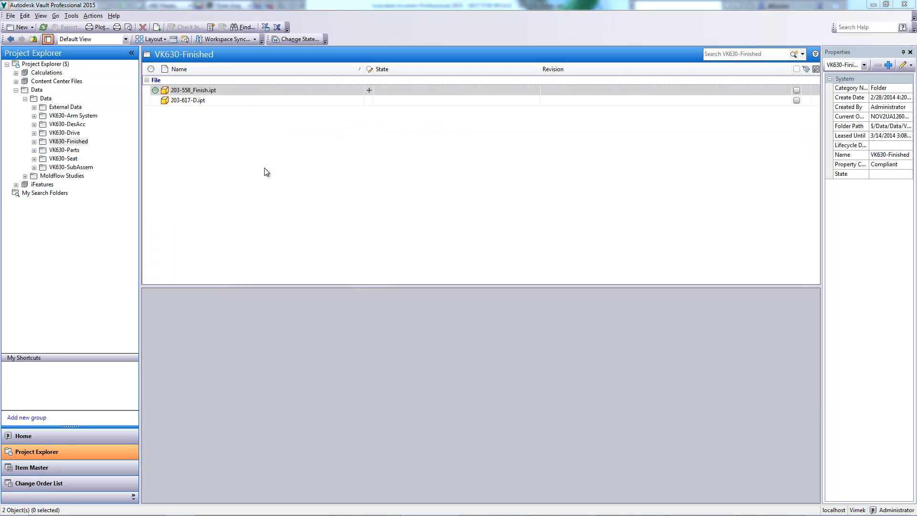
{"action": "left_click", "coordinate": [483, 173]}
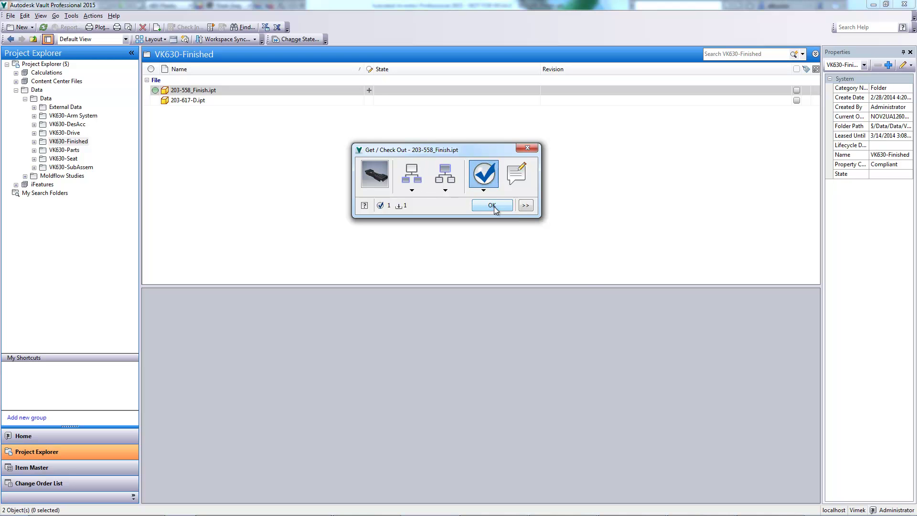
{"action": "left_click", "coordinate": [492, 205]}
{"action": "right_click", "coordinate": [211, 91]}
{"action": "left_click", "coordinate": [230, 94]}
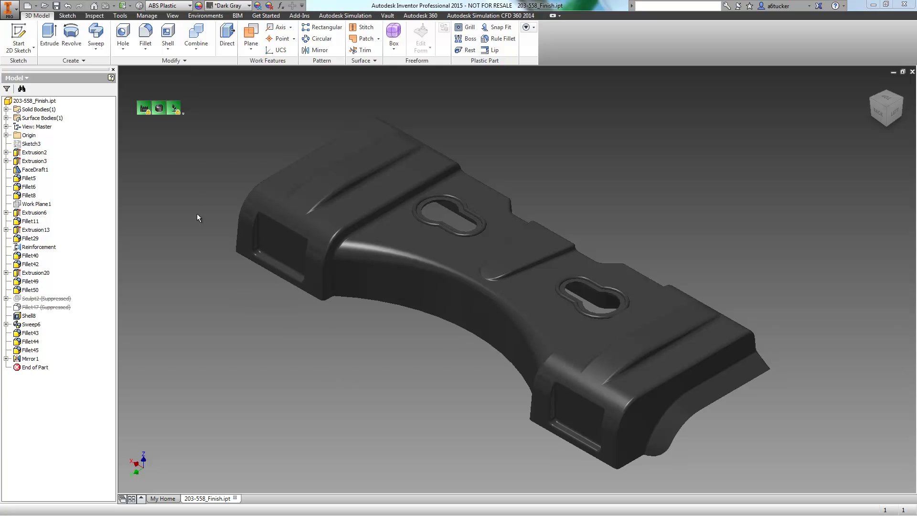
Add two injection locations on the left raised area and right end, making three total
{"action": "left_click", "coordinate": [183, 114]}
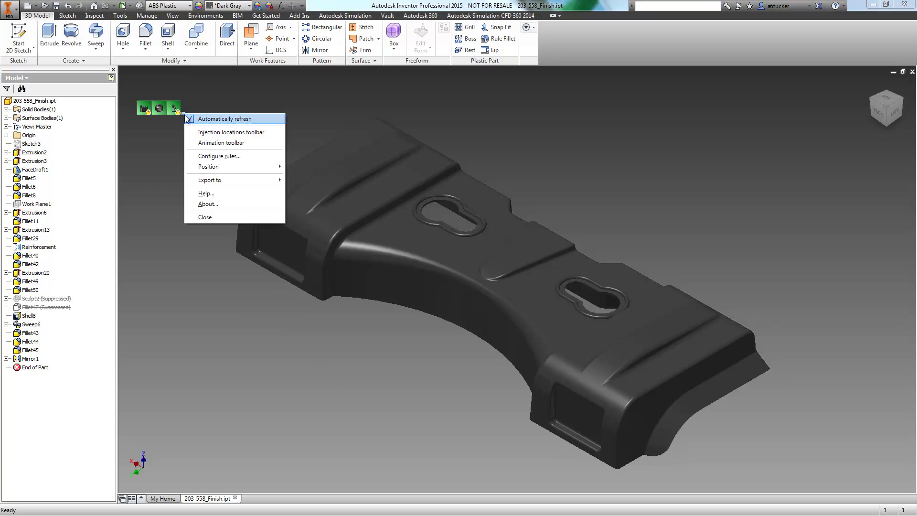
{"action": "left_click", "coordinate": [201, 132]}
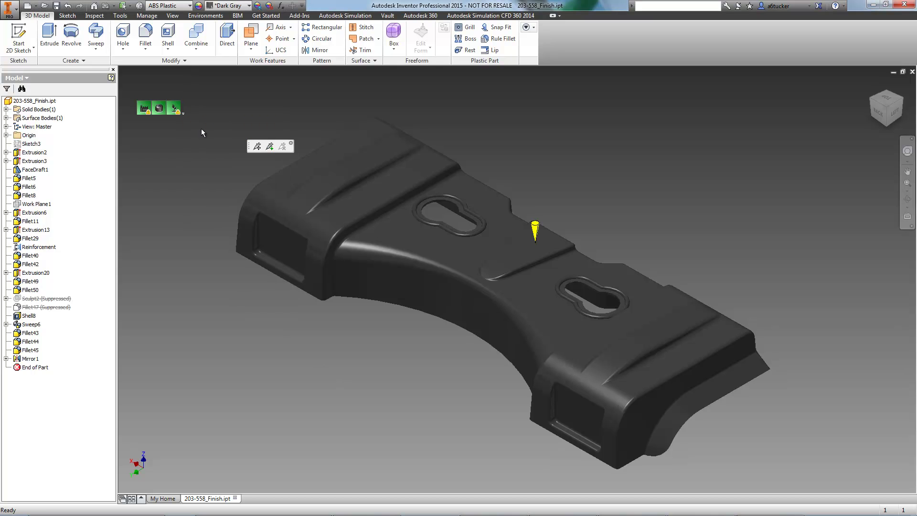
{"action": "left_click", "coordinate": [268, 146]}
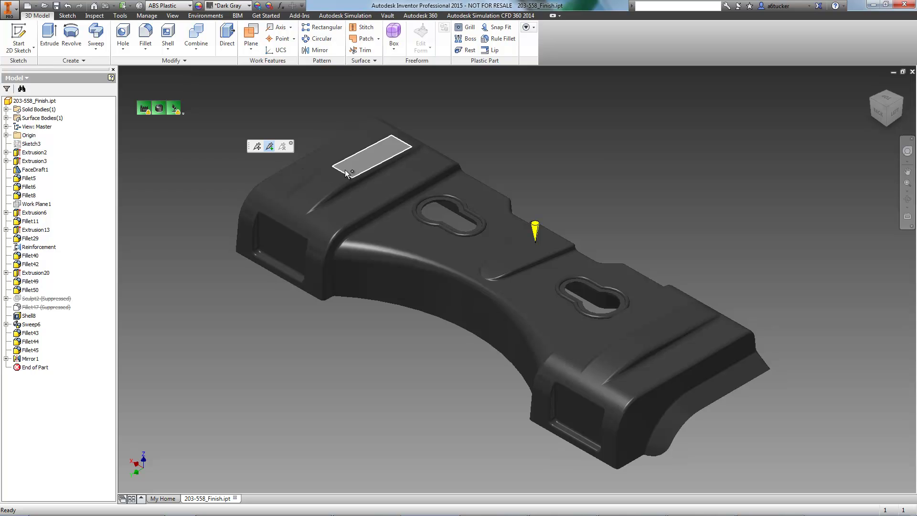
{"action": "left_click", "coordinate": [347, 171]}
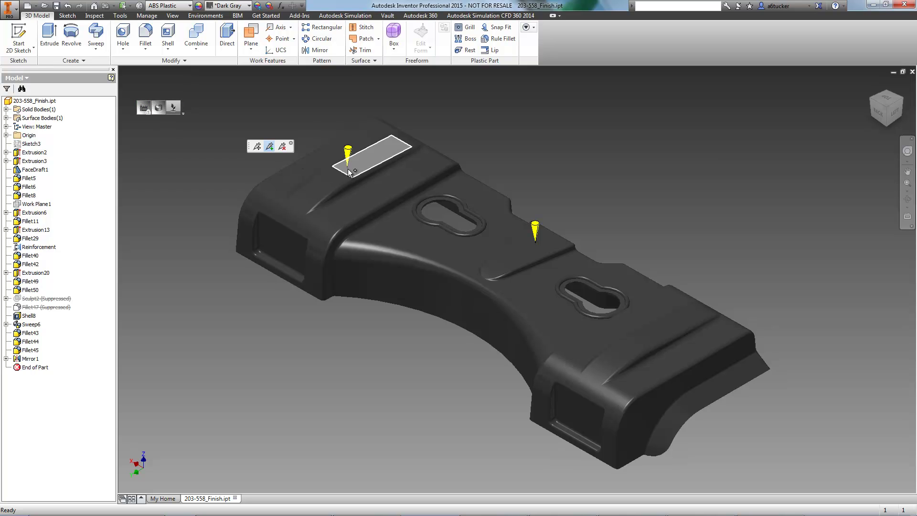
{"action": "left_click", "coordinate": [646, 338]}
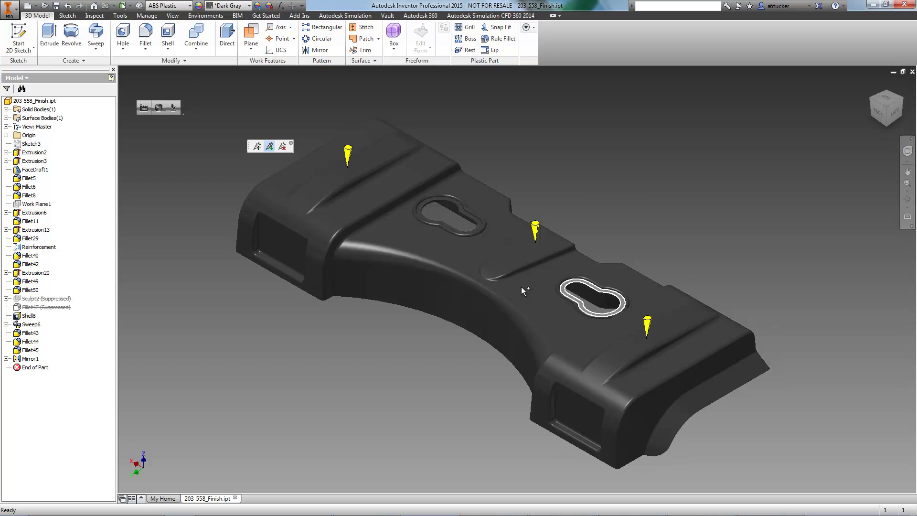
{"action": "left_click", "coordinate": [291, 142]}
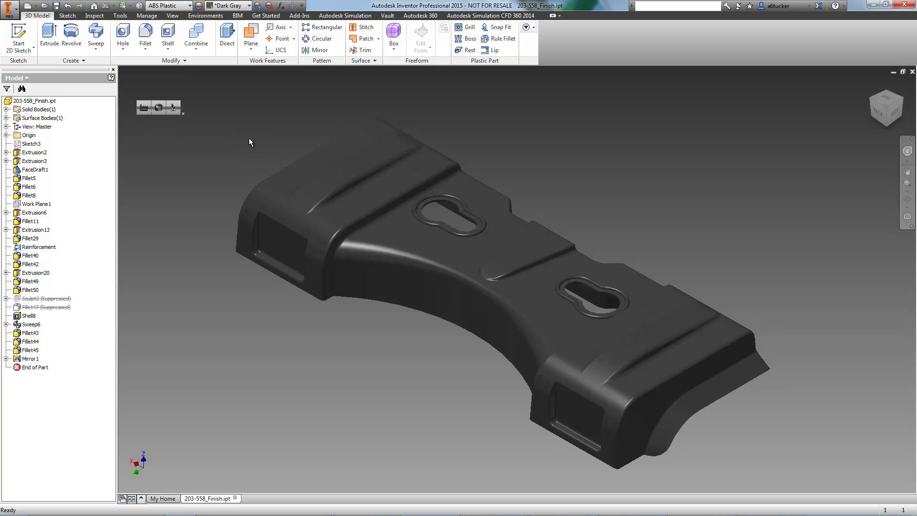
{"action": "left_click", "coordinate": [144, 108]}
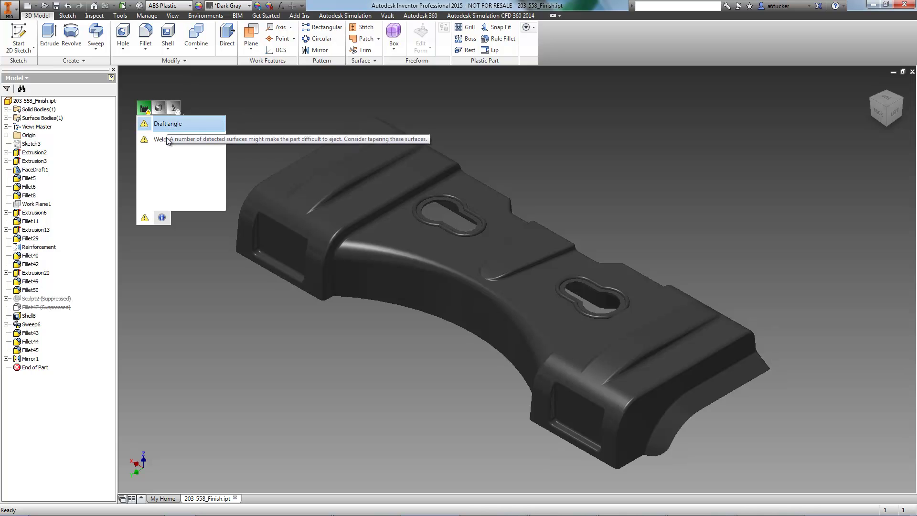
{"action": "mouse_move", "coordinate": [166, 140]}
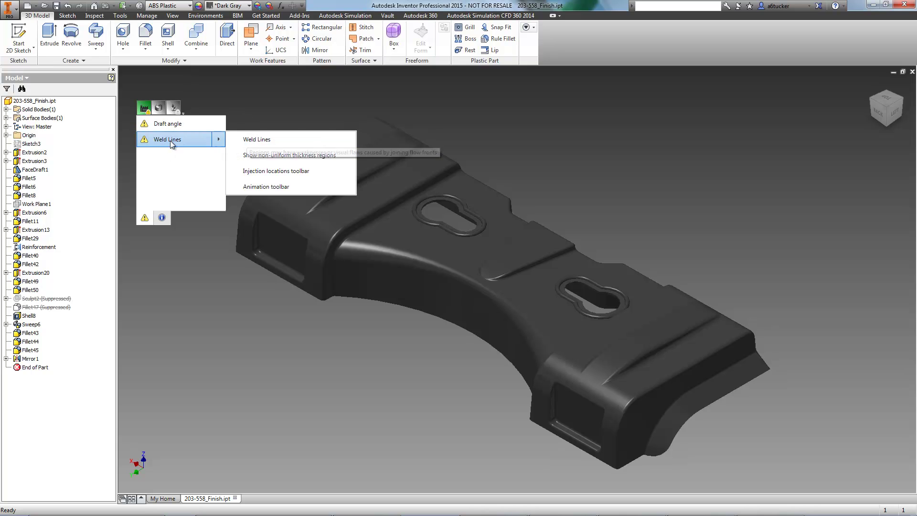
{"action": "left_click", "coordinate": [173, 128]}
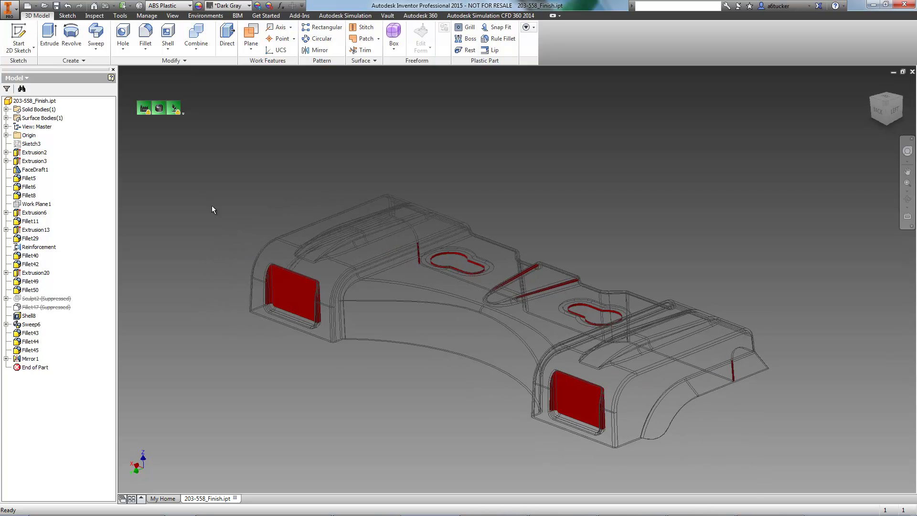
{"action": "left_click", "coordinate": [176, 110]}
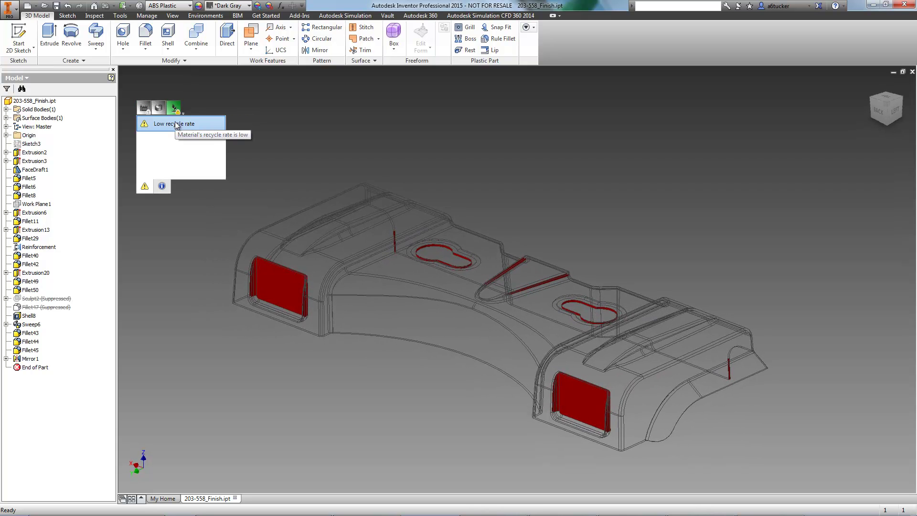
{"action": "left_click", "coordinate": [152, 109]}
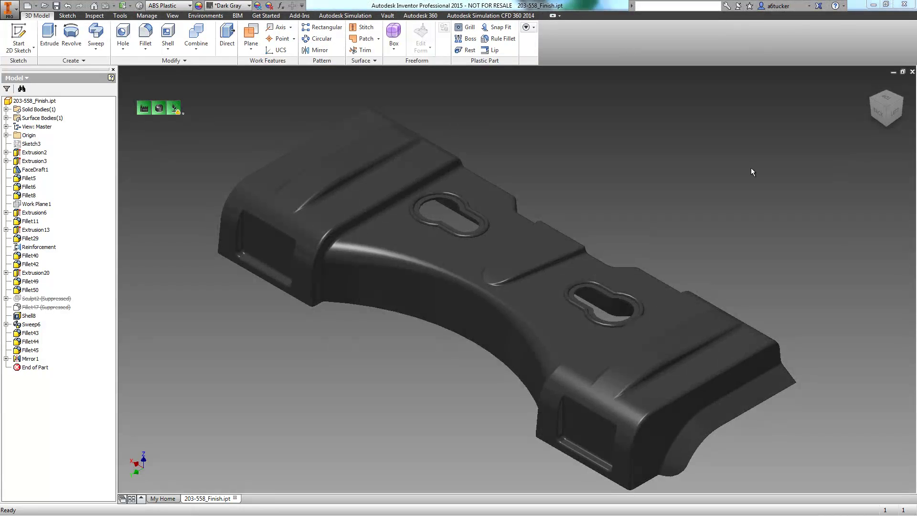
{"action": "left_click", "coordinate": [148, 110]}
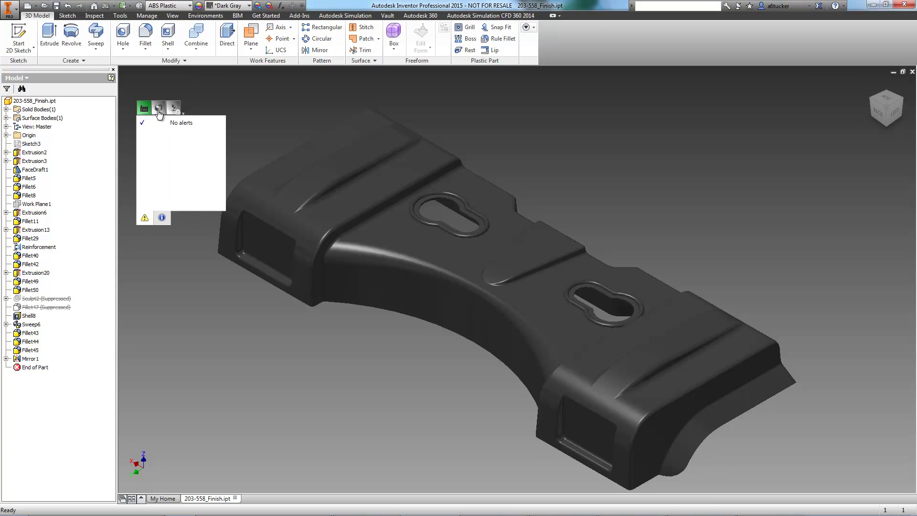
{"action": "left_click", "coordinate": [159, 109]}
{"action": "left_click", "coordinate": [170, 111]}
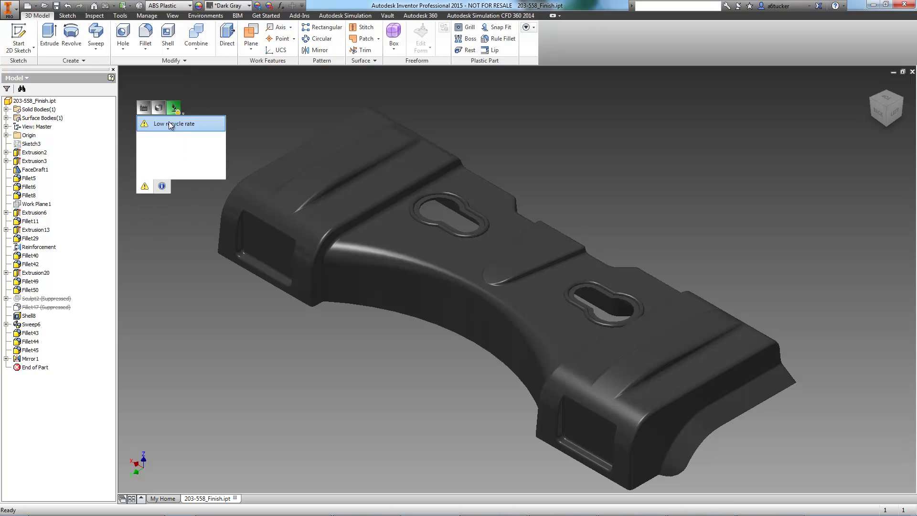
{"action": "left_click", "coordinate": [169, 122]}
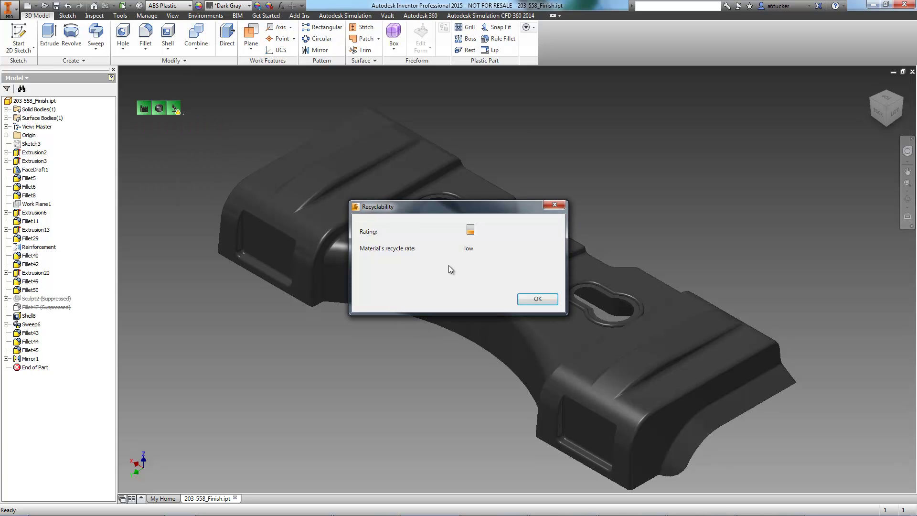
{"action": "left_click", "coordinate": [537, 299]}
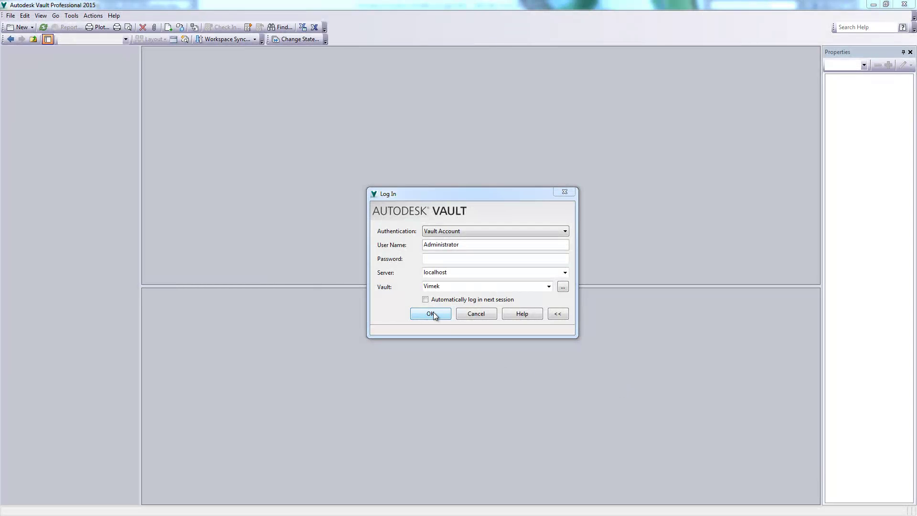
Log in to Vault and check out Rear Deck Study.mpi from Data > Moldflow Studies
{"action": "left_click", "coordinate": [431, 313]}
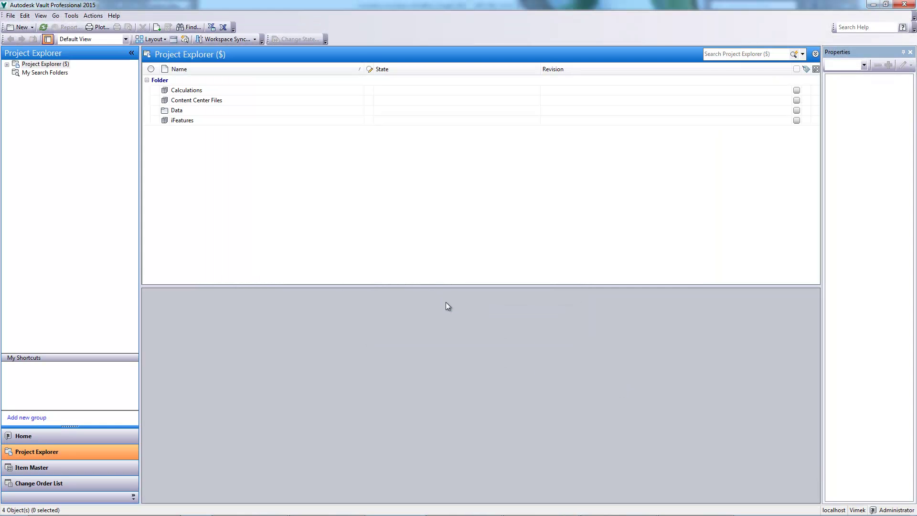
{"action": "double_click", "coordinate": [174, 110]}
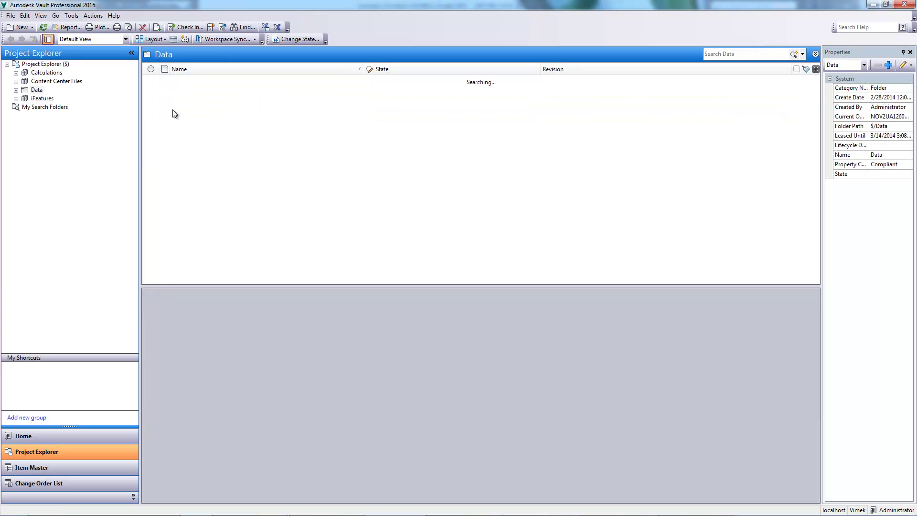
{"action": "double_click", "coordinate": [174, 102]}
{"action": "right_click", "coordinate": [185, 92]}
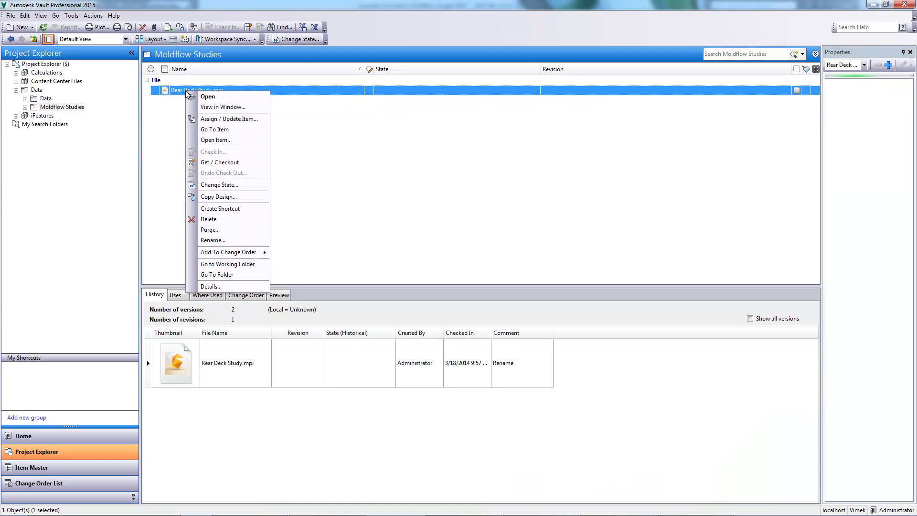
{"action": "left_click", "coordinate": [222, 163]}
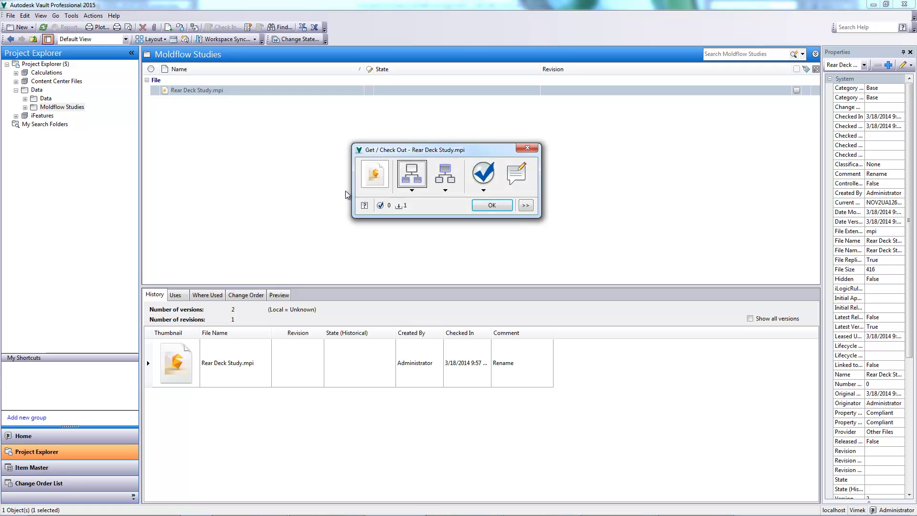
{"action": "left_click", "coordinate": [491, 204]}
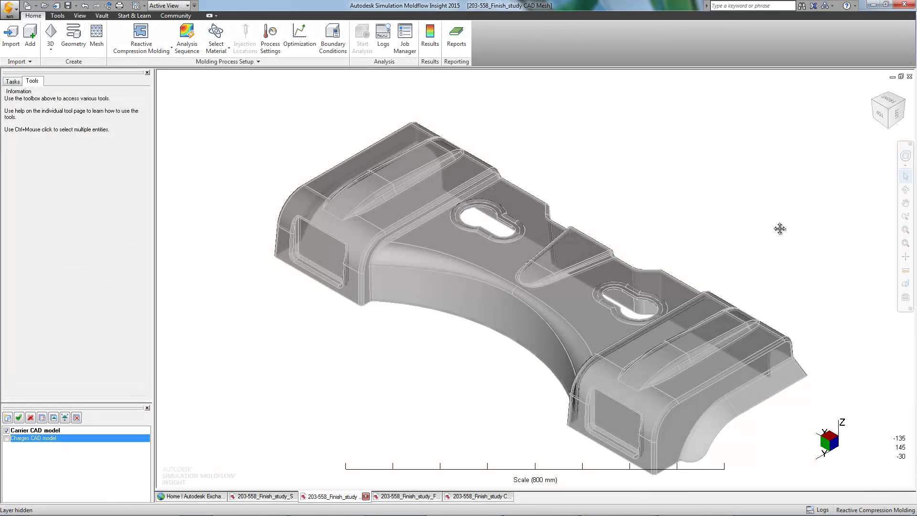
{"action": "mouse_move", "coordinate": [780, 227]}
{"action": "middle_mouse_down"}
{"action": "mouse_move", "coordinate": [814, 187]}
{"action": "mouse_move", "coordinate": [793, 194]}
{"action": "mouse_move", "coordinate": [788, 180]}
{"action": "mouse_move", "coordinate": [566, 275]}
{"action": "middle_mouse_up"}
{"action": "left_click", "coordinate": [6, 437]}
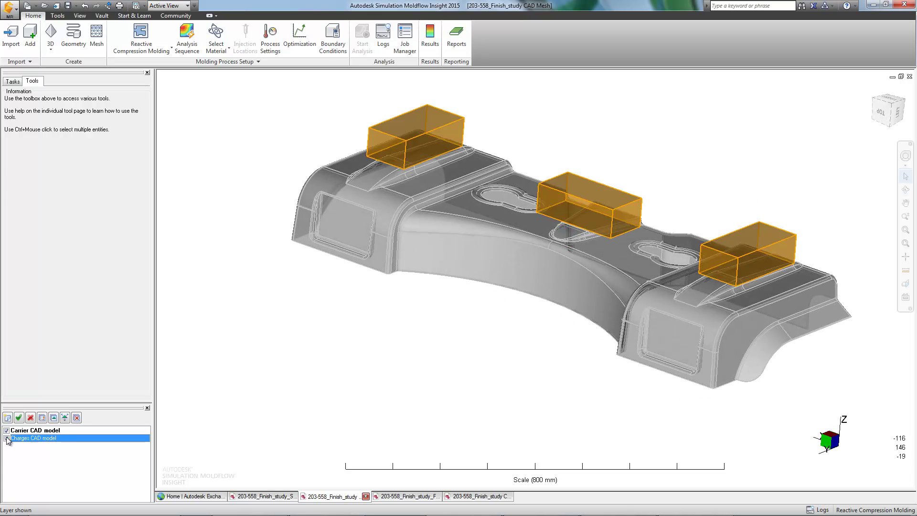
{"action": "middle_click_drag", "start_coordinate": [248, 368], "coordinate": [330, 286]}
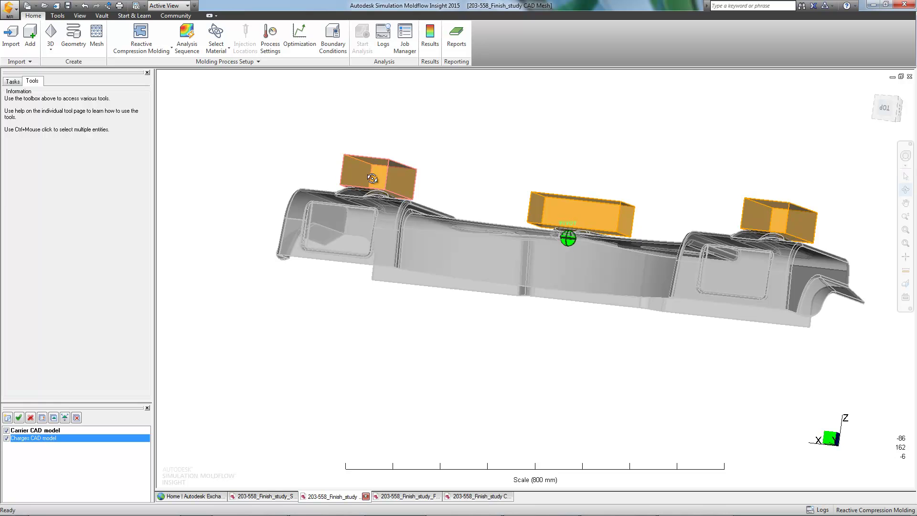
{"action": "right_click", "coordinate": [373, 185]}
{"action": "left_click", "coordinate": [389, 359]}
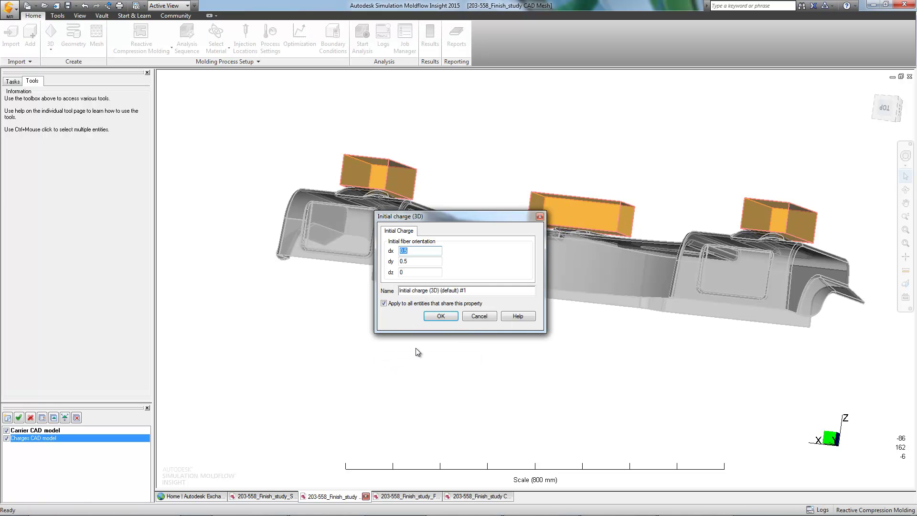
{"action": "left_click_drag", "start_coordinate": [467, 295], "coordinate": [406, 293]}
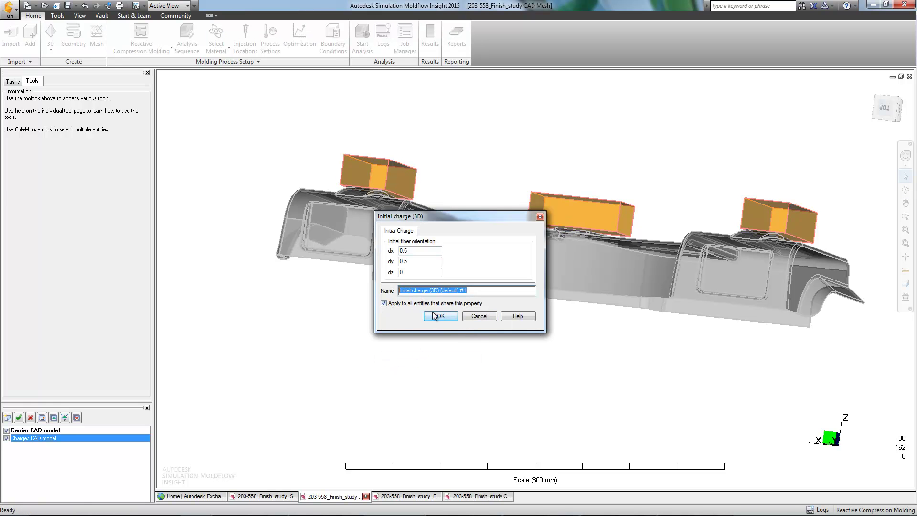
{"action": "left_click", "coordinate": [465, 317]}
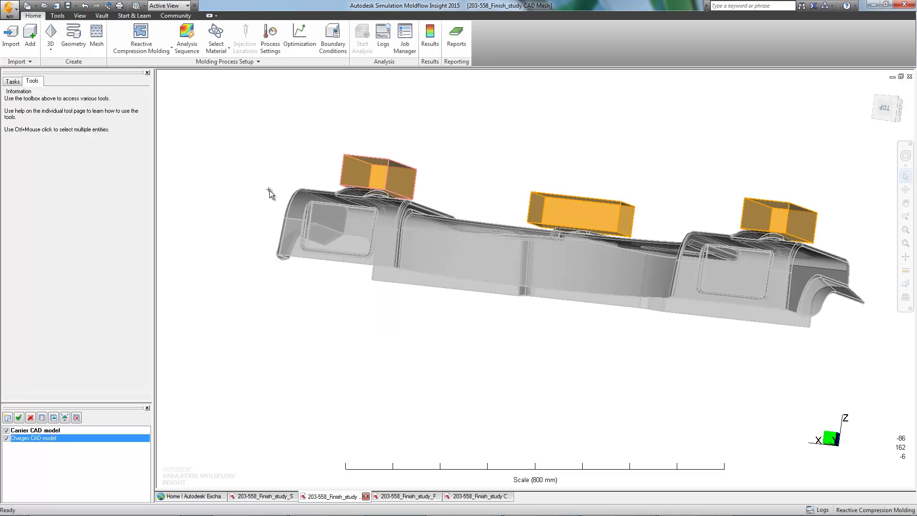
Generate the mesh with Chord angle refinement enabled, producing 2426261 3D elements
{"action": "left_click", "coordinate": [97, 36]}
{"action": "middle_click_drag", "start_coordinate": [211, 113], "coordinate": [225, 165]}
{"action": "left_click", "coordinate": [41, 46]}
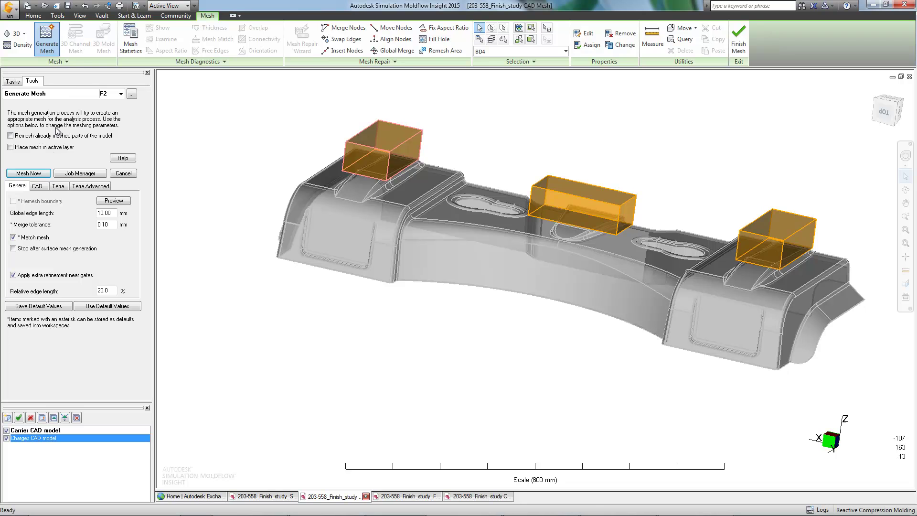
{"action": "left_click", "coordinate": [39, 187]}
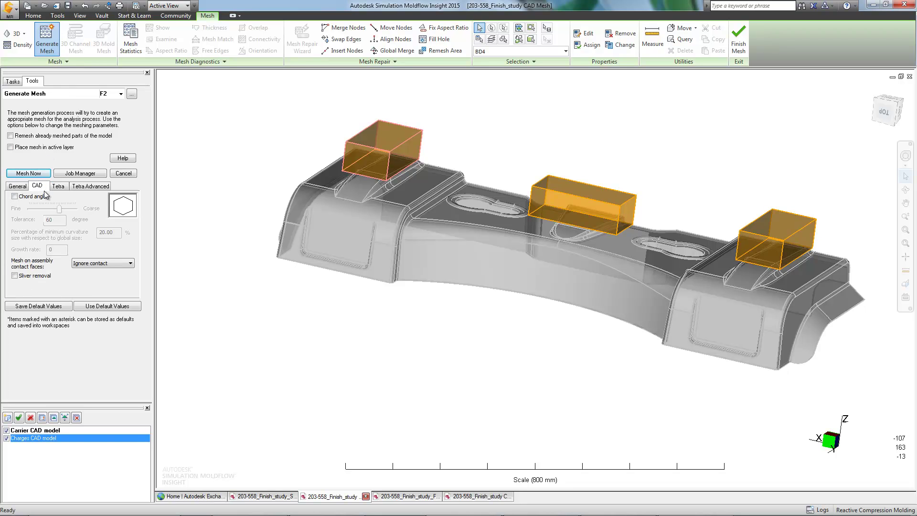
{"action": "left_click", "coordinate": [15, 196]}
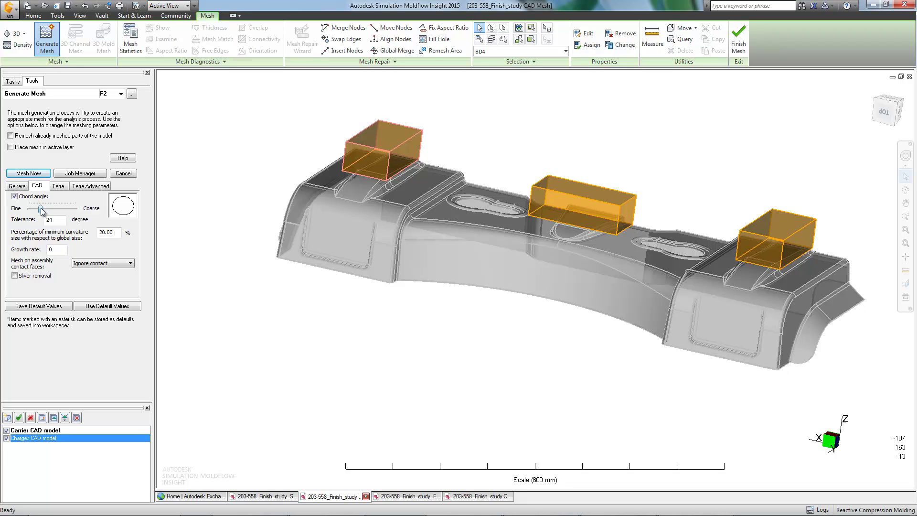
{"action": "left_click", "coordinate": [57, 186]}
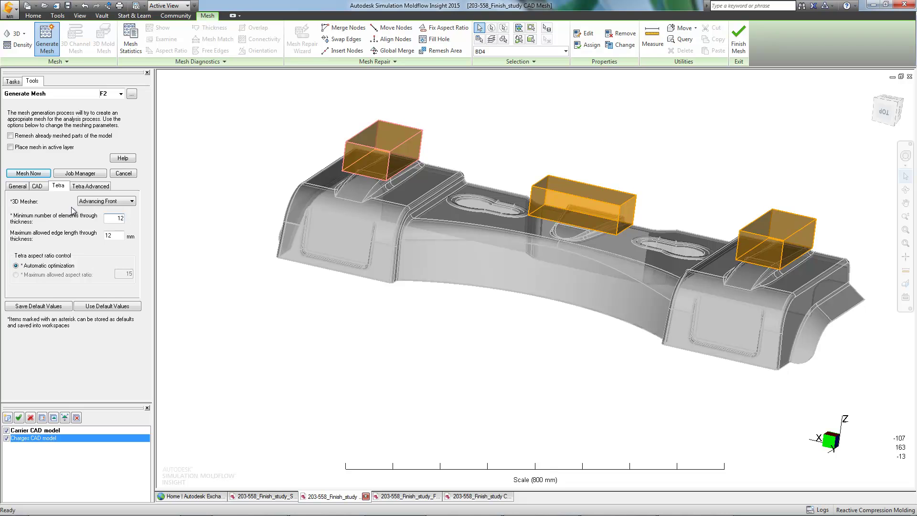
{"action": "left_click", "coordinate": [19, 186]}
{"action": "left_click", "coordinate": [23, 174]}
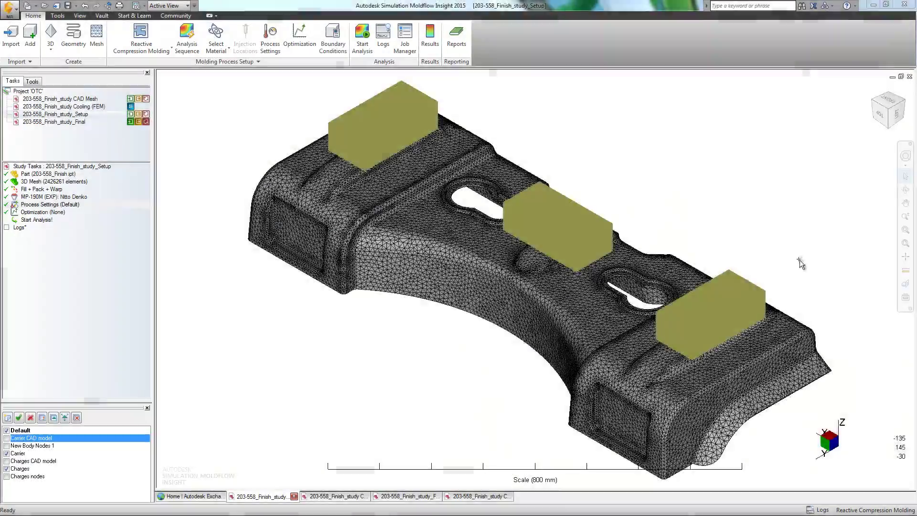
Confirm all four compression molding process pages, including the press force table, 40 s curing and 10 s press time
{"action": "middle_click_drag", "start_coordinate": [648, 197], "coordinate": [431, 296]}
{"action": "scroll", "coordinate": [551, 288], "scroll_direction": "up", "scroll_amount": 3}
{"action": "scroll", "coordinate": [552, 288], "scroll_direction": "down", "scroll_amount": 2}
{"action": "double_click", "coordinate": [53, 204]}
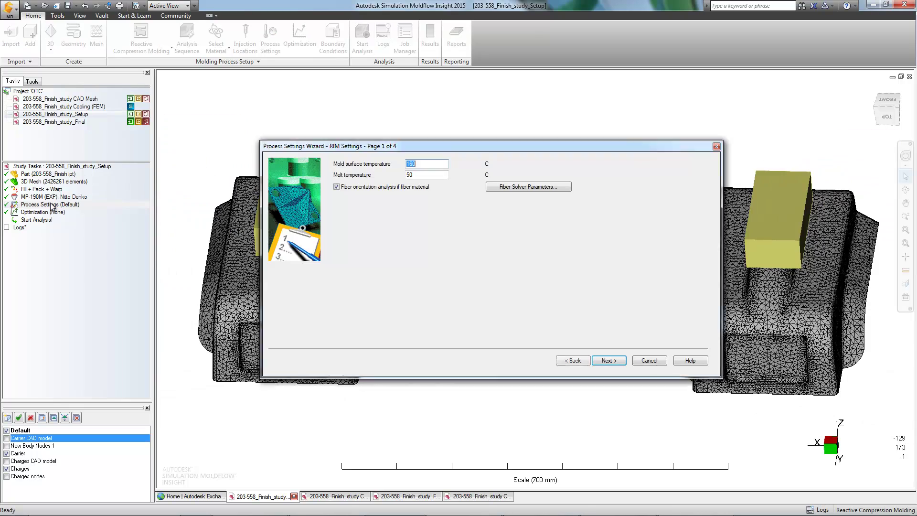
{"action": "left_click", "coordinate": [615, 362]}
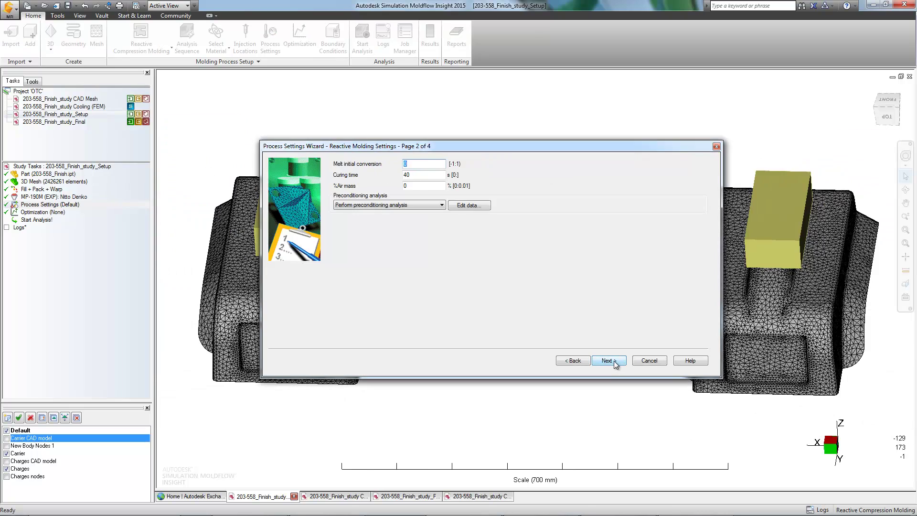
{"action": "left_click", "coordinate": [607, 361]}
{"action": "left_click", "coordinate": [522, 323]}
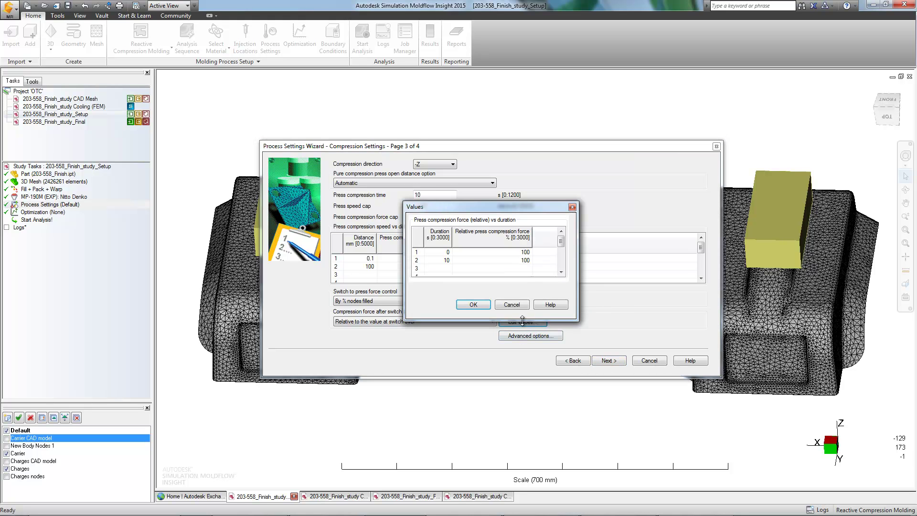
{"action": "left_click", "coordinate": [478, 305]}
{"action": "left_click", "coordinate": [613, 362]}
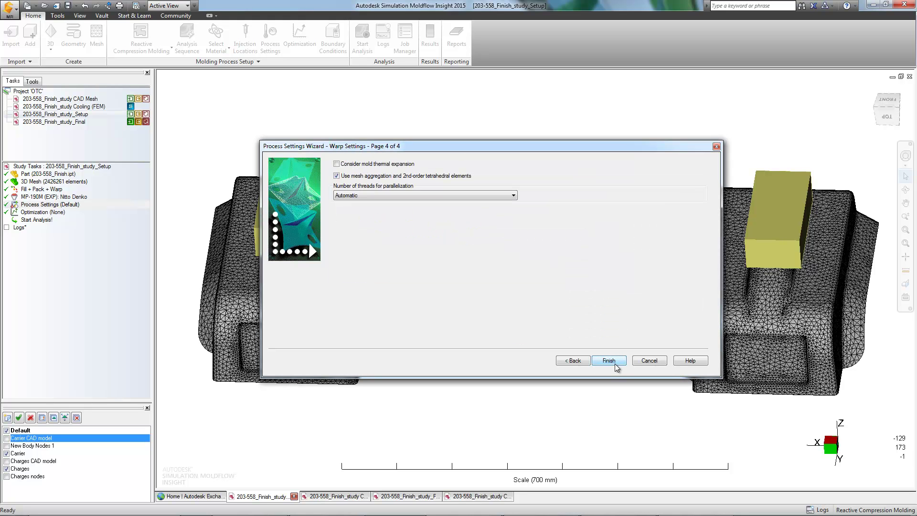
{"action": "left_click", "coordinate": [614, 363]}
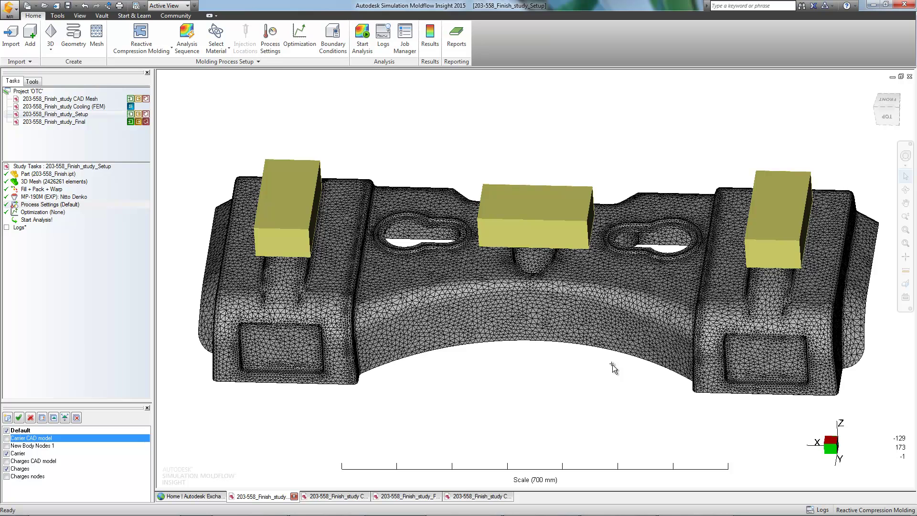
Confirm the MP-190M (EXP): Nitto Denko material and run the full analysis
{"action": "double_click", "coordinate": [72, 197]}
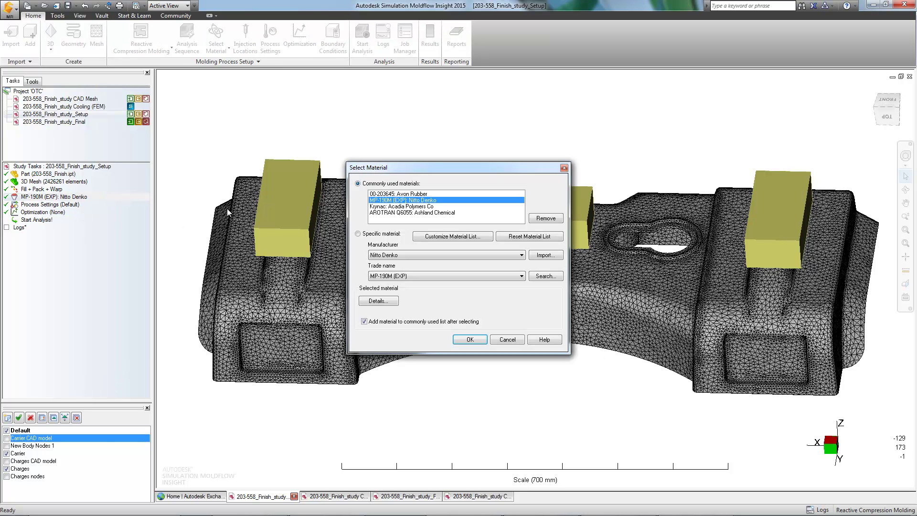
{"action": "left_click", "coordinate": [469, 339]}
{"action": "left_click", "coordinate": [361, 38]}
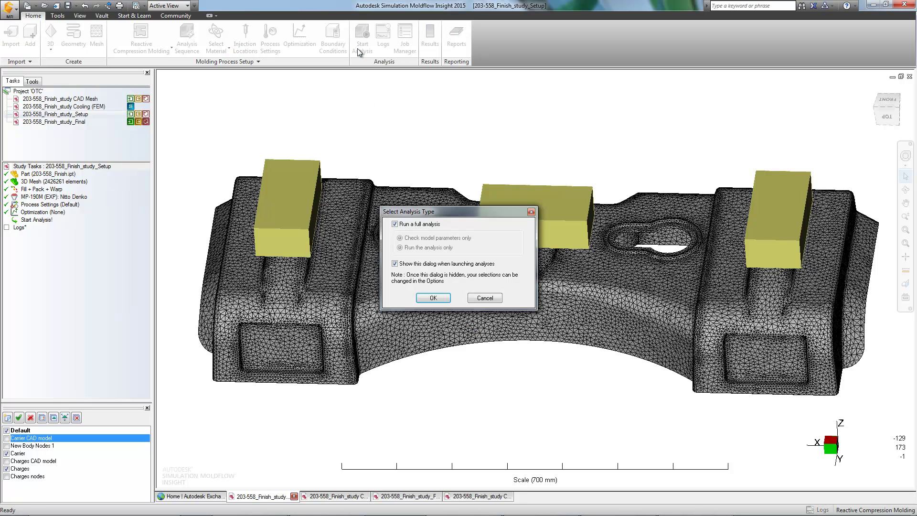
{"action": "left_click", "coordinate": [432, 295]}
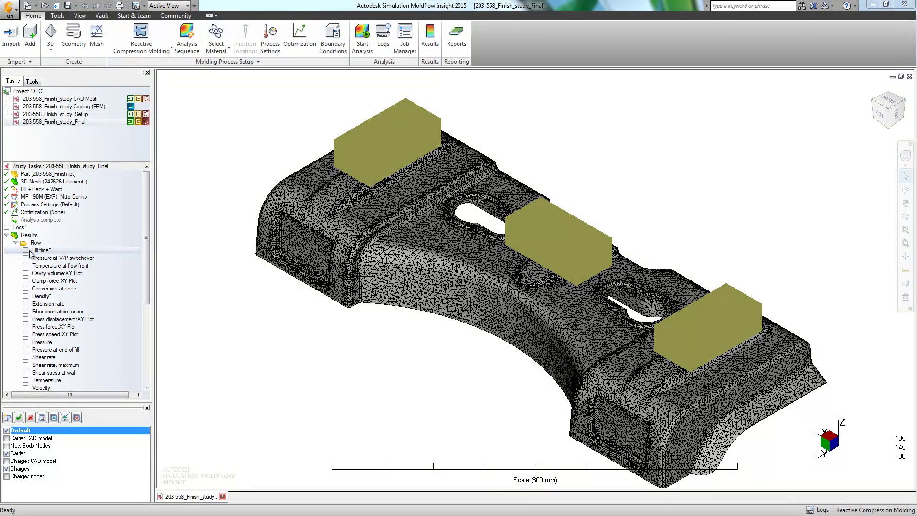
Display the Fill time result, reaching 8.364 s, and play its animation
{"action": "left_click", "coordinate": [26, 250]}
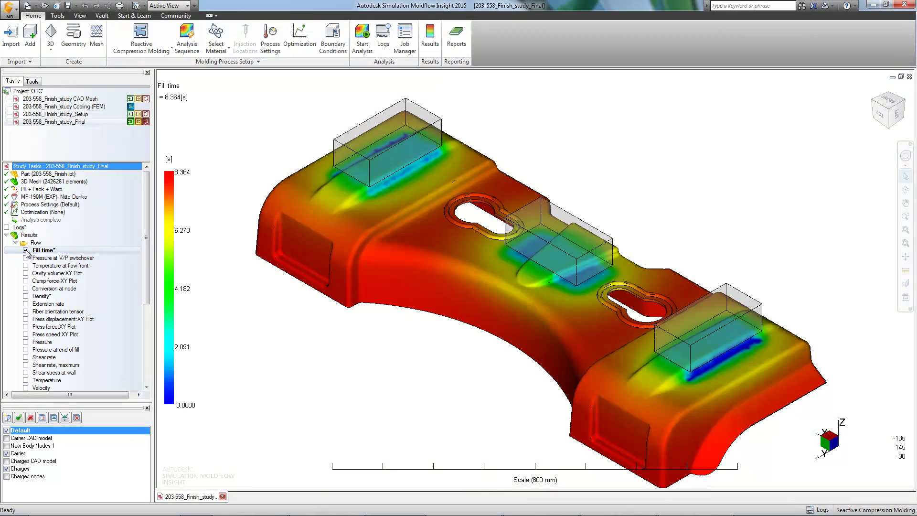
{"action": "left_click", "coordinate": [428, 46]}
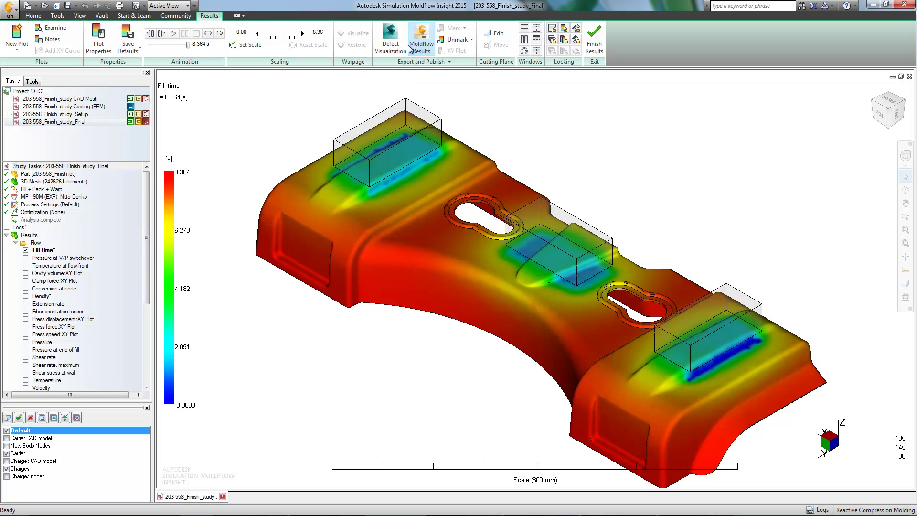
{"action": "left_click", "coordinate": [173, 35]}
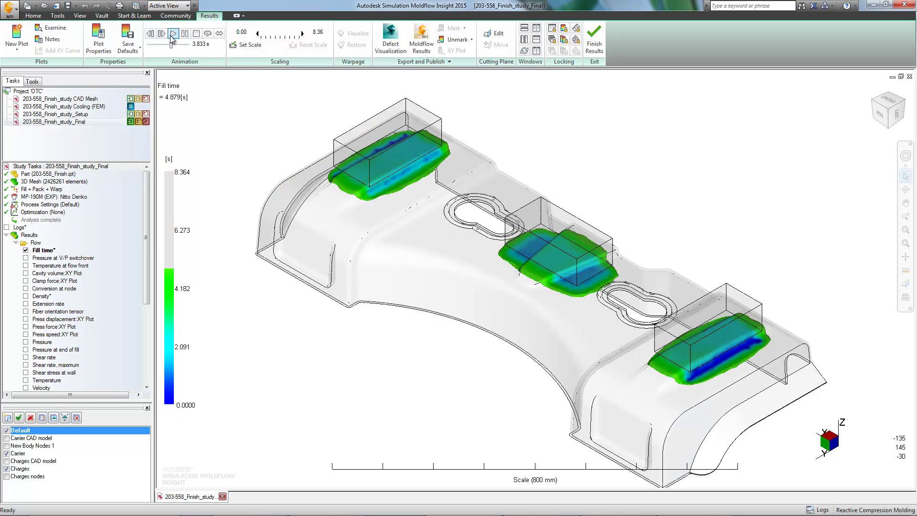
{"action": "left_click_drag", "start_coordinate": [145, 200], "coordinate": [138, 279]}
Show the Deflection, all effects plot (0.9911–5.212 mm, scale 5) and orbit to inspect it
{"action": "left_click", "coordinate": [26, 357]}
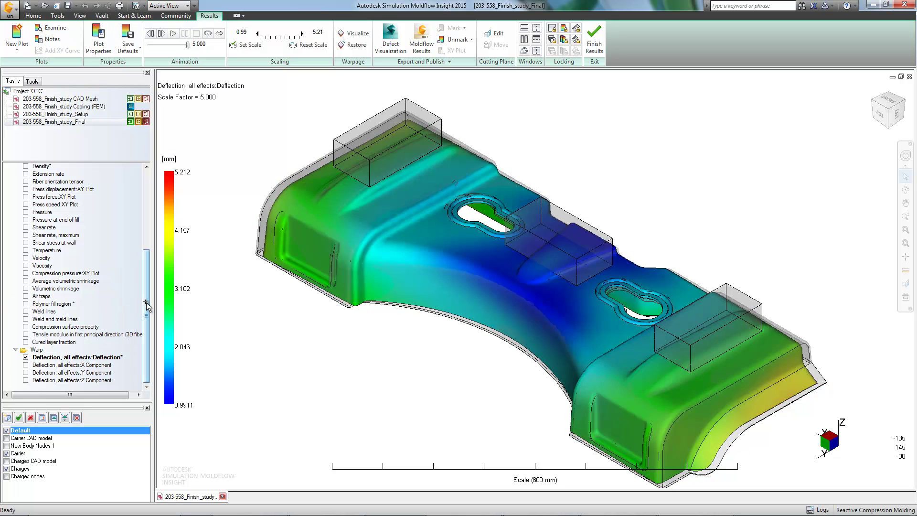
{"action": "middle_click_drag", "start_coordinate": [477, 339], "coordinate": [349, 251]}
{"action": "mouse_move", "coordinate": [355, 348]}
{"action": "middle_mouse_down"}
{"action": "mouse_move", "coordinate": [393, 400]}
{"action": "mouse_move", "coordinate": [475, 344]}
{"action": "mouse_move", "coordinate": [435, 344]}
{"action": "mouse_move", "coordinate": [420, 371]}
{"action": "middle_mouse_up"}
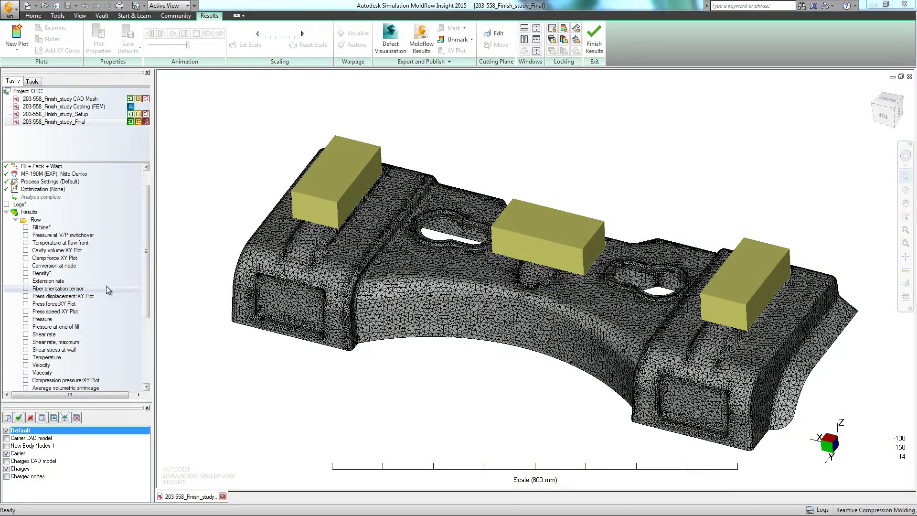
Mark the Fiber orientation tensor result for export, accepting the read-only project prompt
{"action": "right_click", "coordinate": [107, 289]}
{"action": "left_click", "coordinate": [148, 366]}
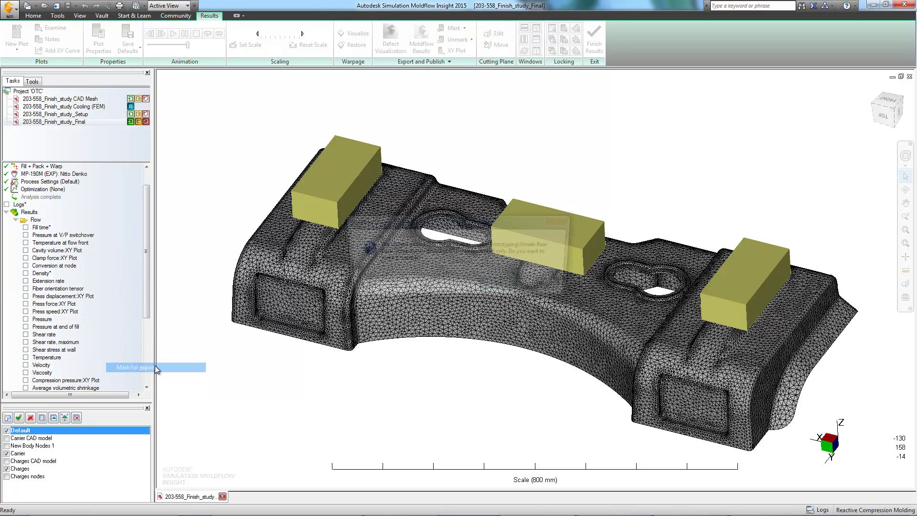
{"action": "left_click", "coordinate": [502, 287]}
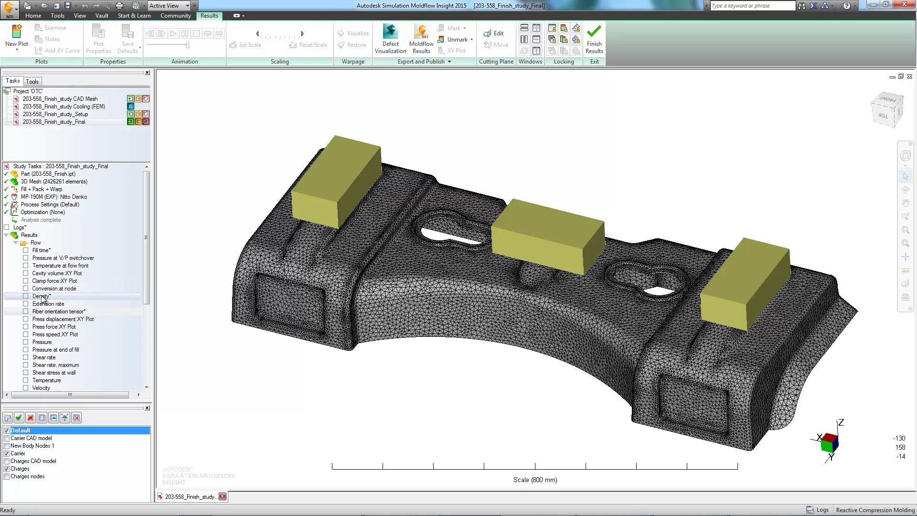
{"action": "left_click_drag", "start_coordinate": [147, 284], "coordinate": [151, 362]}
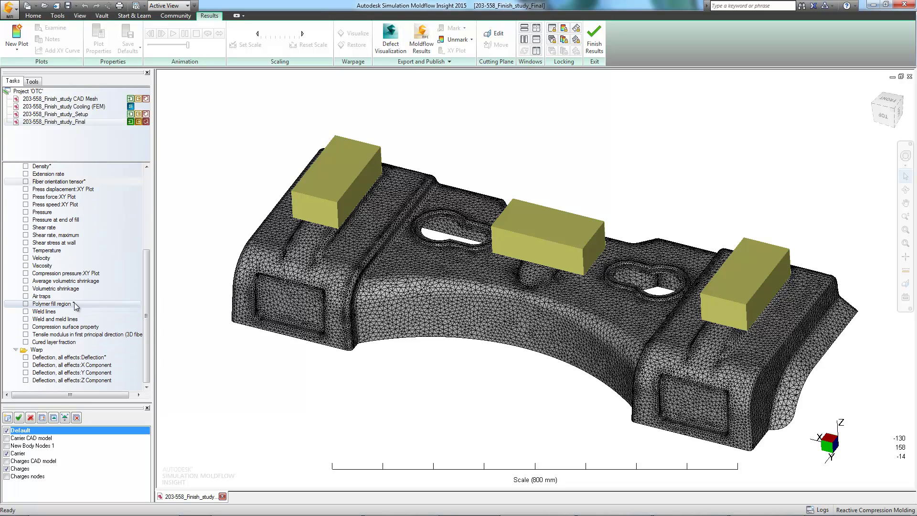
Publish the Moldflow results to a file named 'Test' and begin the Vault check-in
{"action": "left_click", "coordinate": [422, 42]}
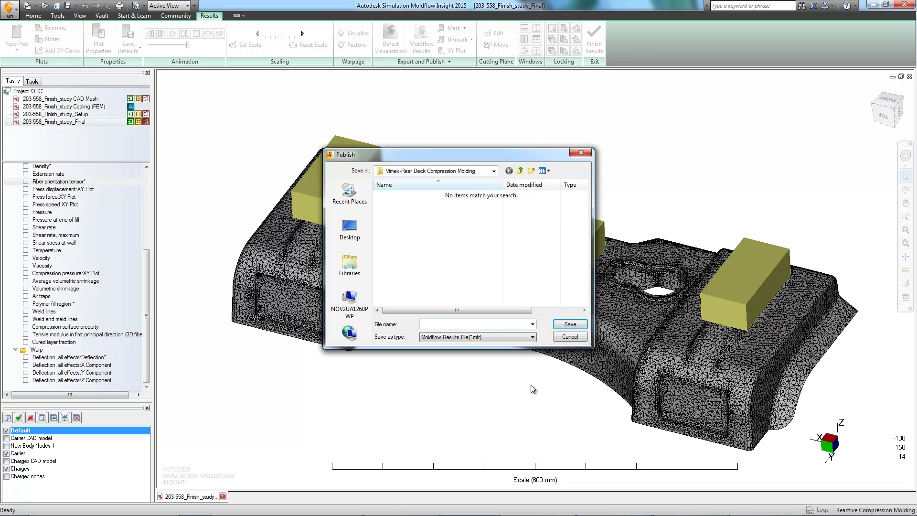
{"action": "type", "text": "Test"}
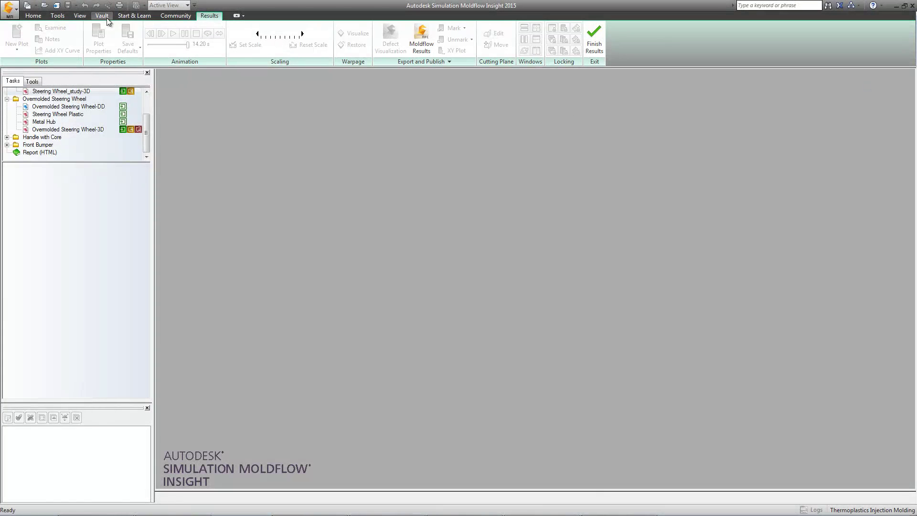
{"action": "left_click", "coordinate": [102, 16]}
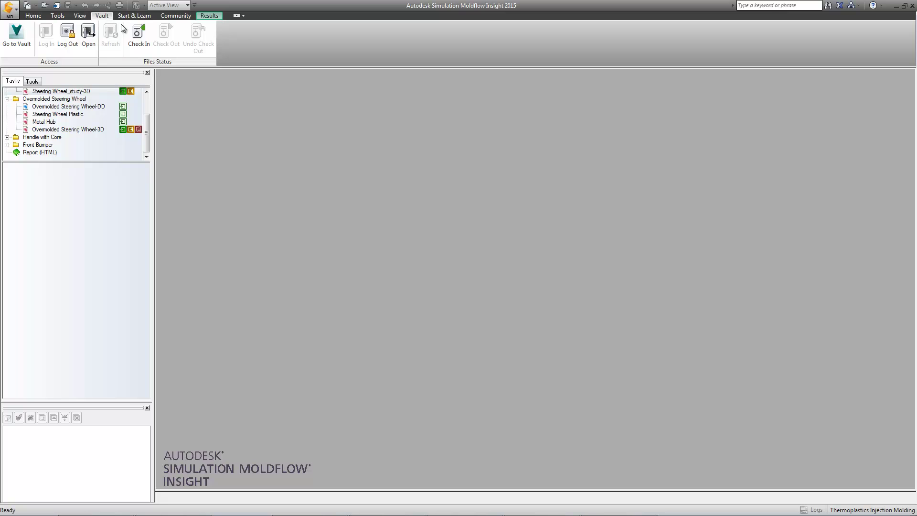
{"action": "left_click", "coordinate": [139, 34]}
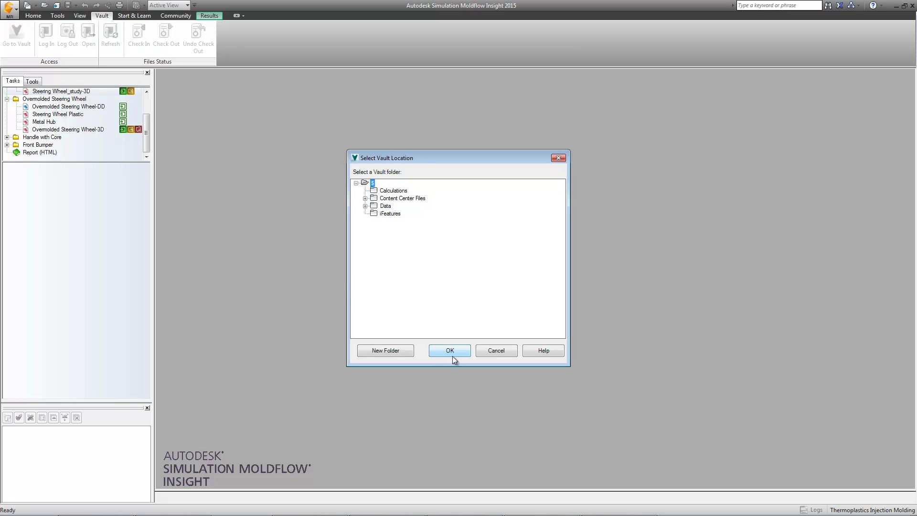